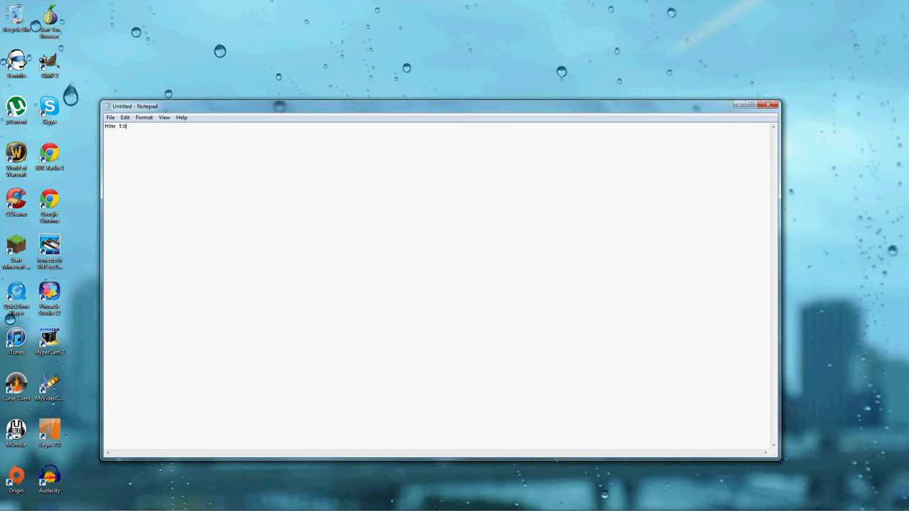
Step: Complete the note's heading as "How to check your computer's specs!" and minimize the note window
text(check your computer's specs!)
click(737, 106)
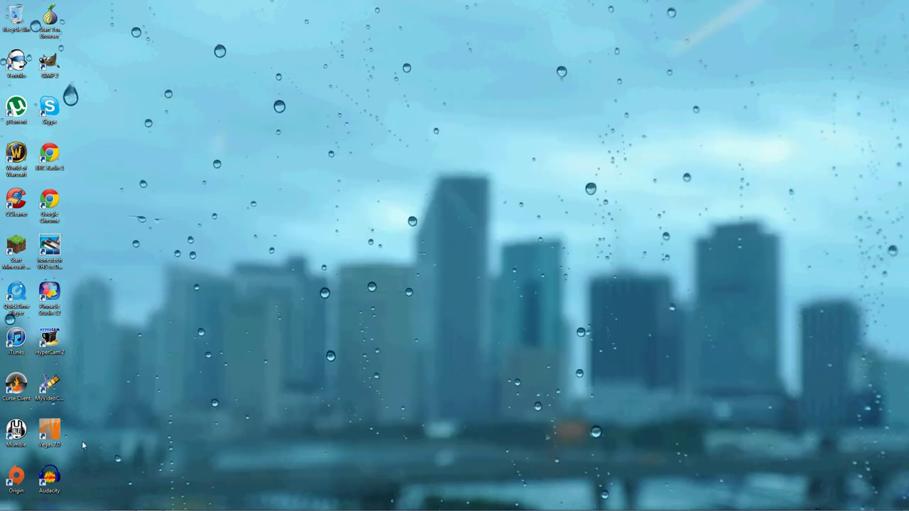
Step: Search the computer's programs for "dxdiag" and launch the DirectX Diagnostic Tool
click(12, 502)
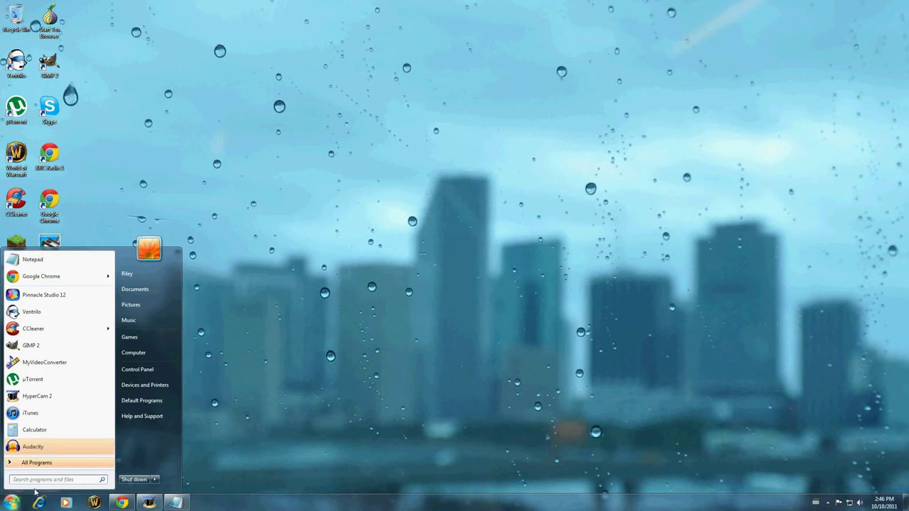
click(38, 481)
text(de)
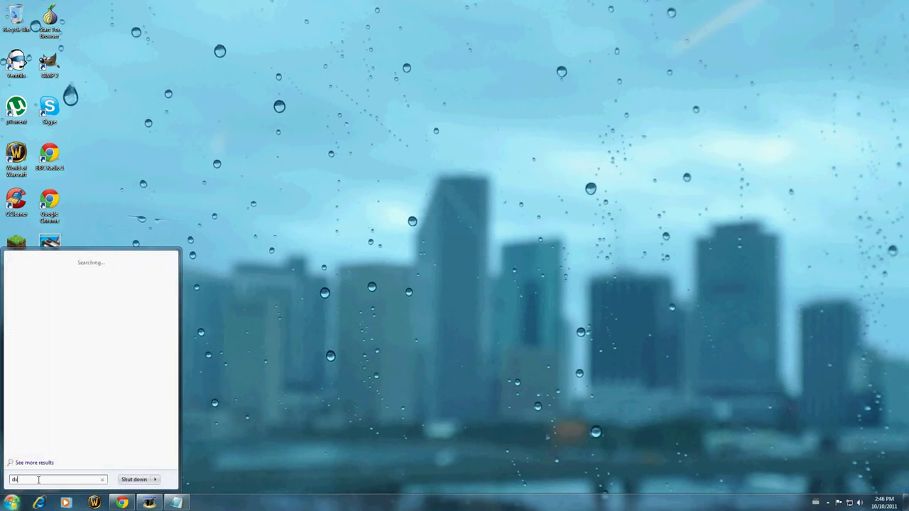
text(diag)
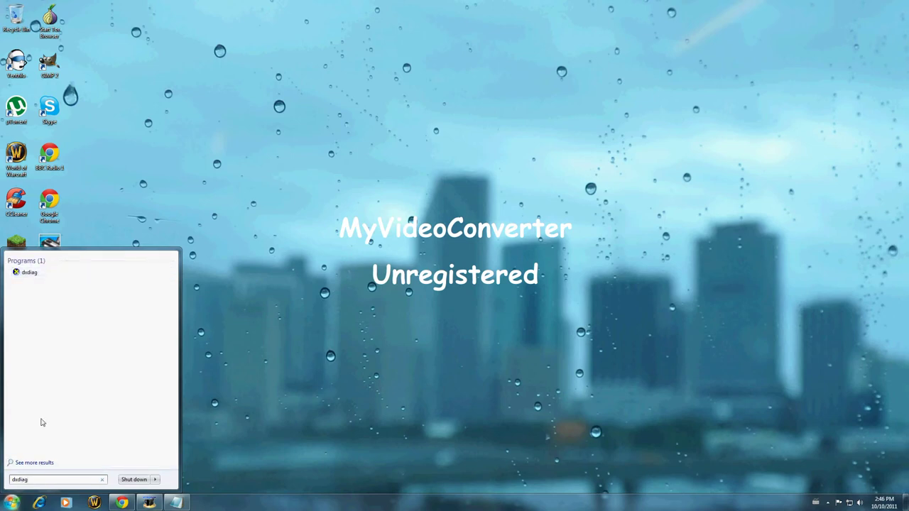
click(23, 273)
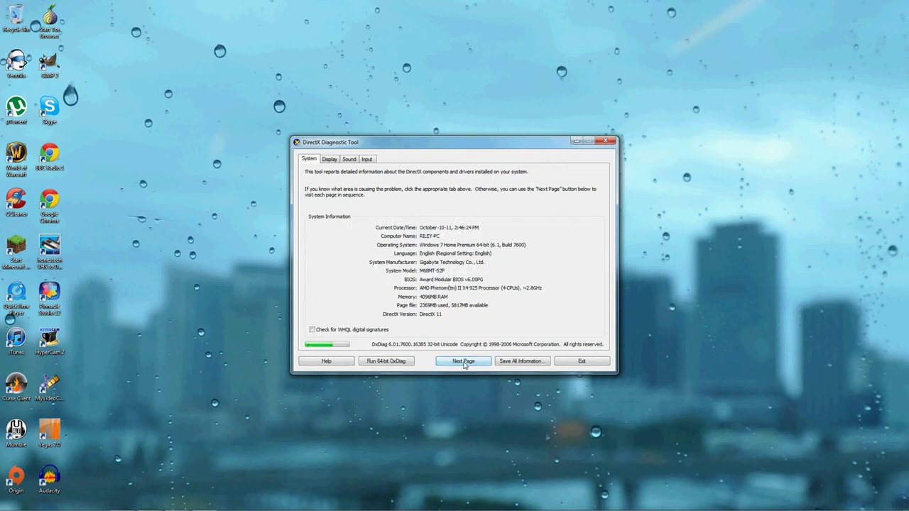
Step: Review the Display, Sound and Input pages of the diagnostic report, ending back on the System page
click(463, 363)
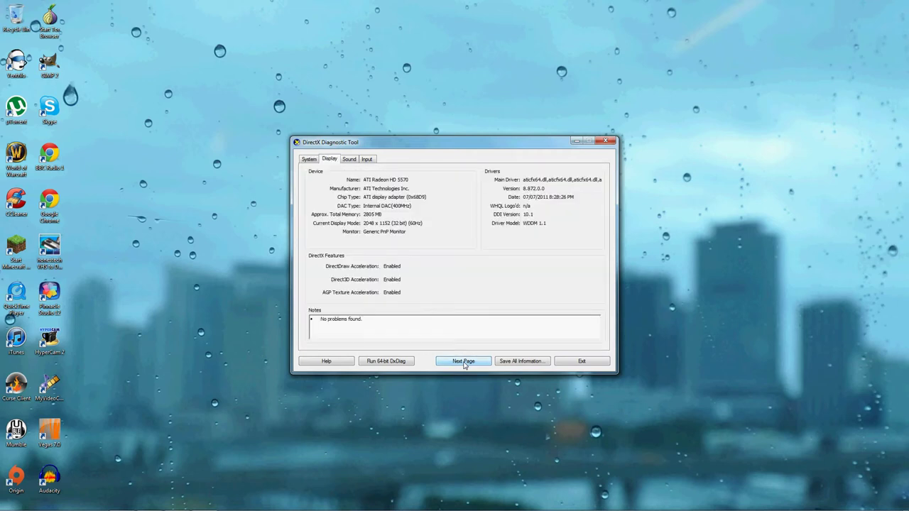
click(464, 363)
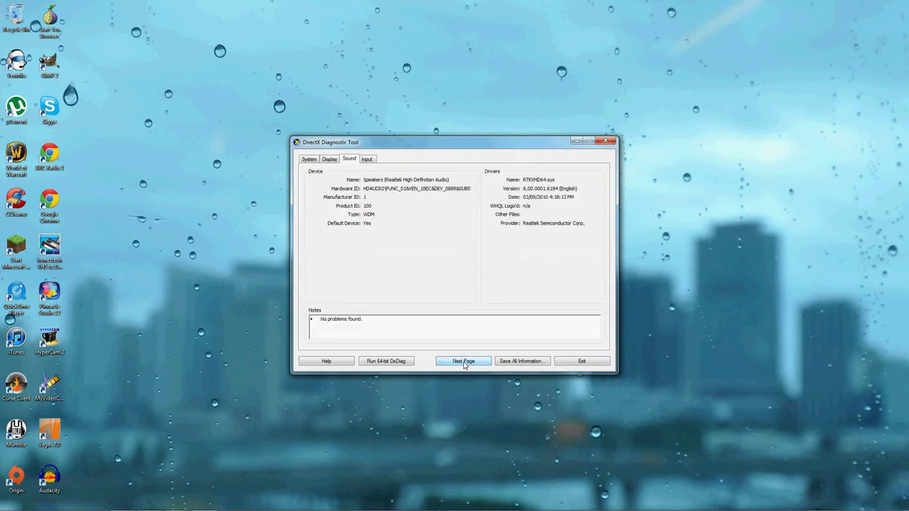
click(464, 363)
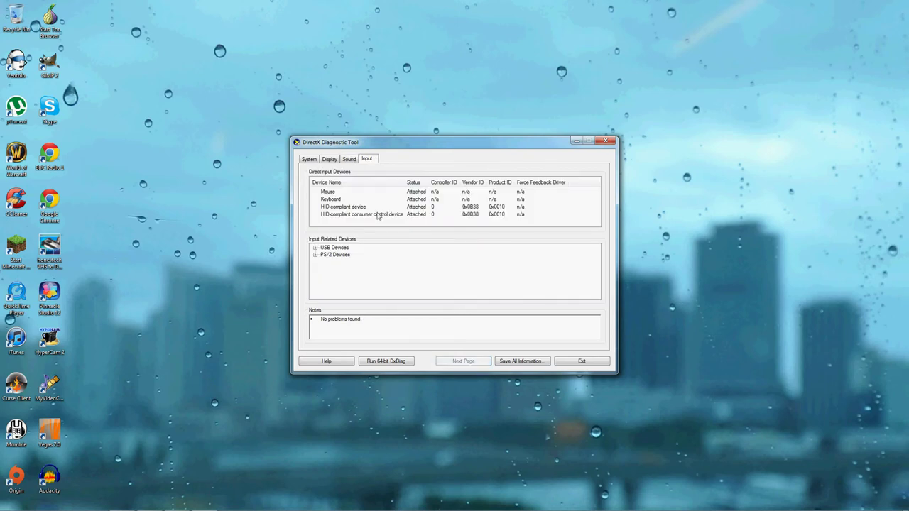
click(309, 159)
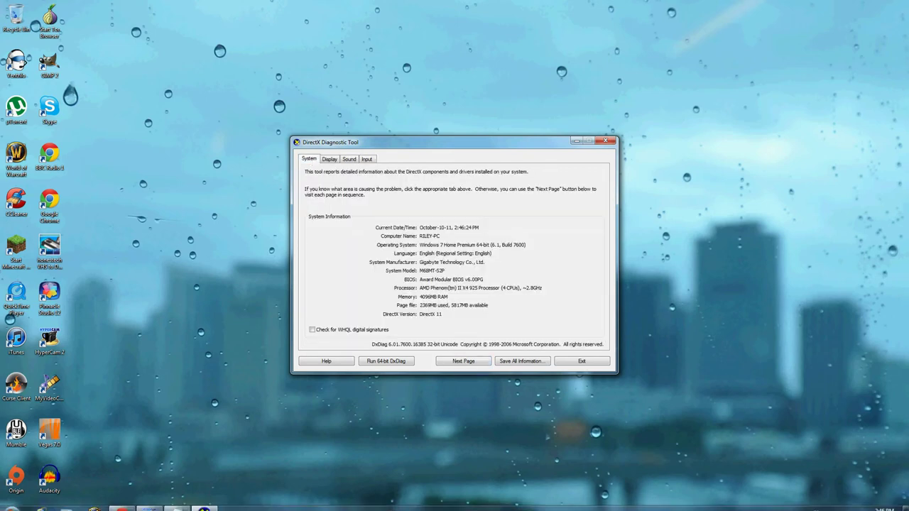
Step: Switch back to the Notepad note and start a new line reading "Just hit you start bar, go to run, or"
click(188, 468)
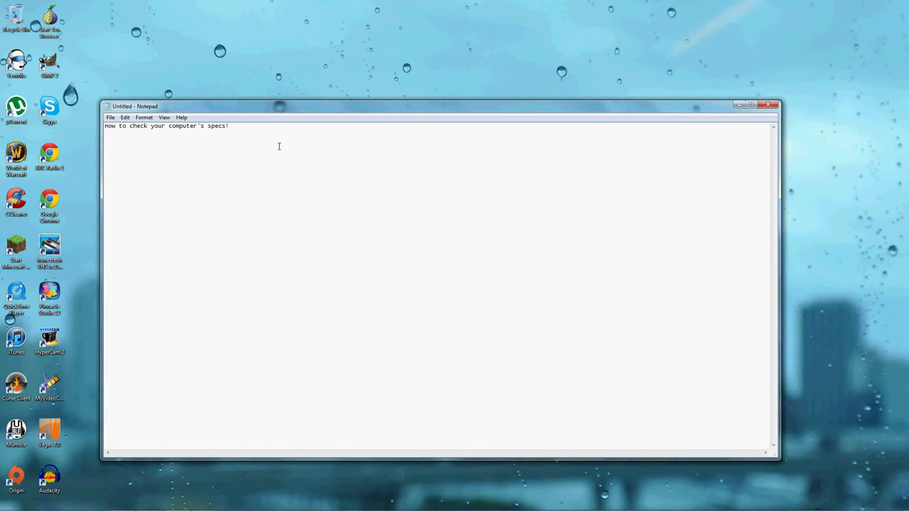
key(Return)
text(Just hit you statr)
key(BackSpace)
text(rt bar, go to run, or s)
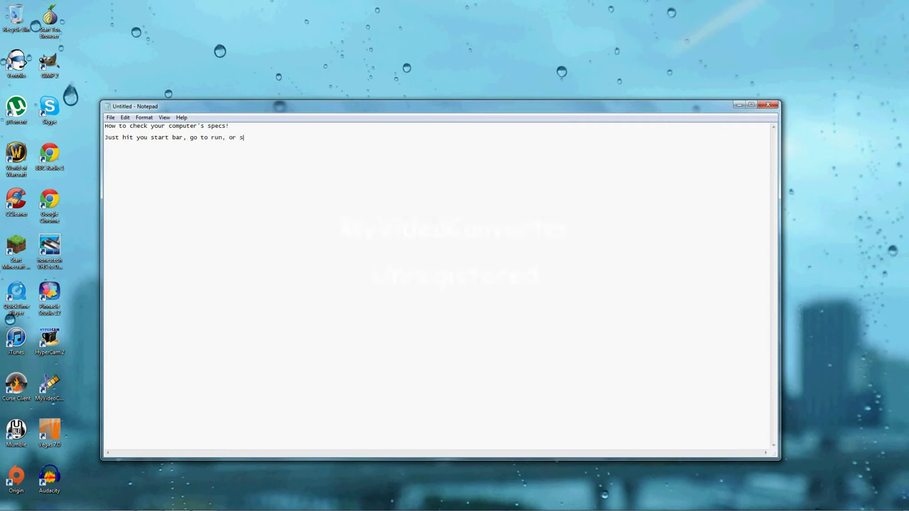
Step: Rewrite the line's ending after "go to" as ""run" or "search", whatever your computer uses."
key(BackSpace)
key(BackSpace)
key(BackSpace)
key(BackSpace)
key(BackSpace)
key(BackSpace)
key(BackSpace)
key(BackSpace)
key(BackSpace)
key(BackSpace)
text("run)
text(" or )
text("sear)
text(ch)
text(", whate)
text(ever )
text(your co)
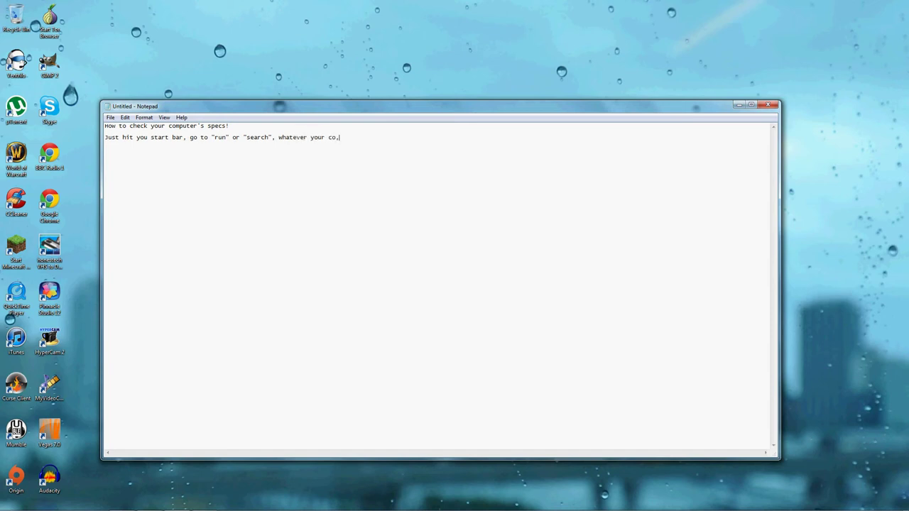
text(mputer ha)
key(BackSpace)
key(BackSpace)
text(uses)
Step: Add the line "hit dxdiag, there should only be one link. Hit it. BAM! all your computer's specs at your disposal."
key(Return)
text(hit)
text(dxdiag)
text(, there should only )
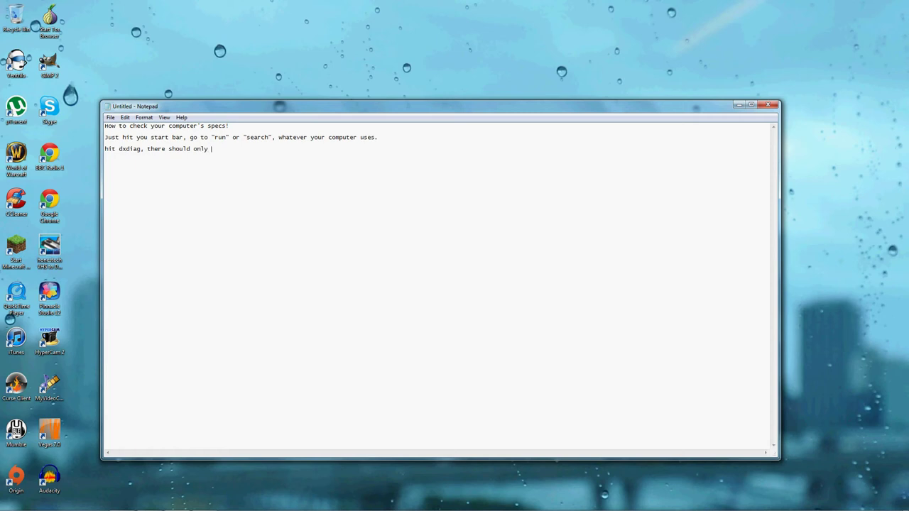
text(be one link. Hit it. BAM!!all your computer's spe)
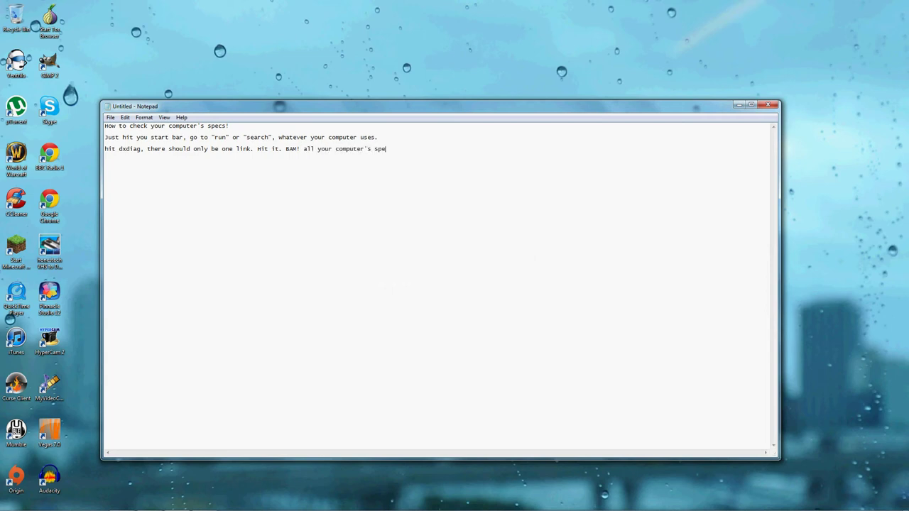
text(cs at your disposal.)
Step: Save the note as a text document named "dxdiag specs tut" in the Documents library
click(110, 117)
click(138, 157)
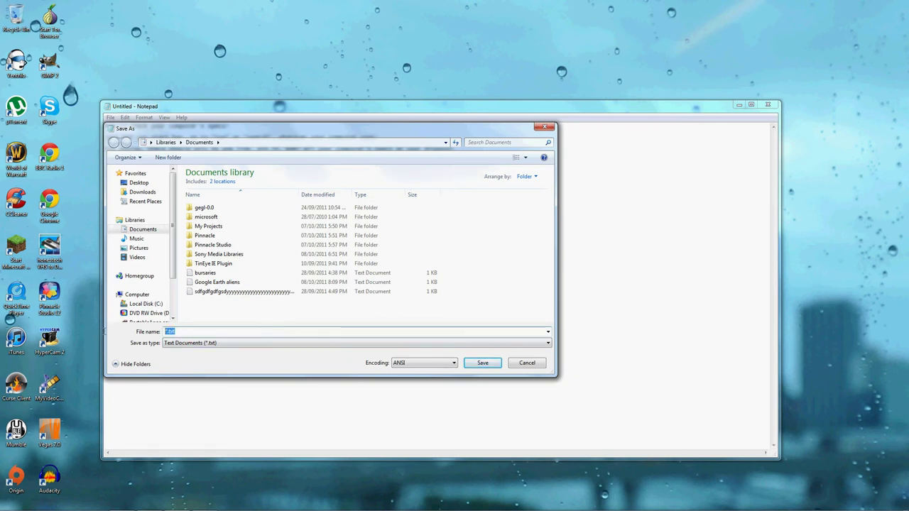
text(dk)
text(diag specs)
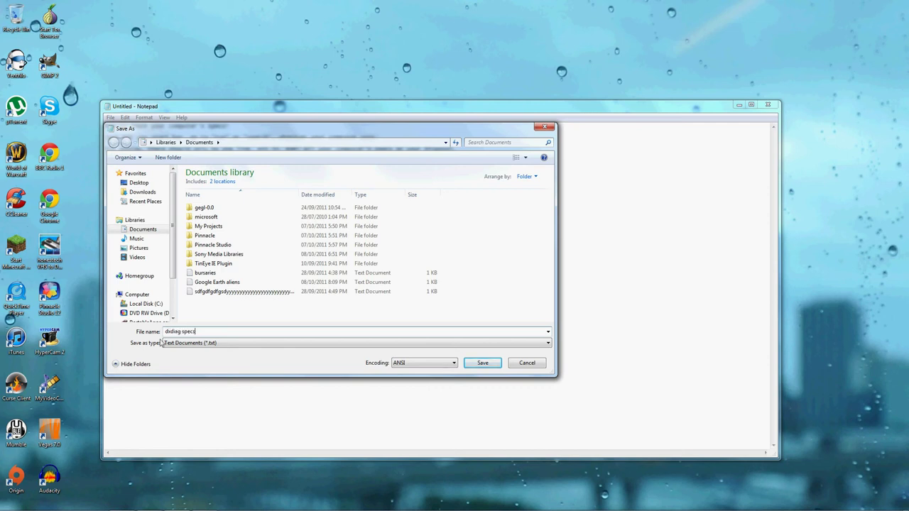
text( tut)
click(472, 365)
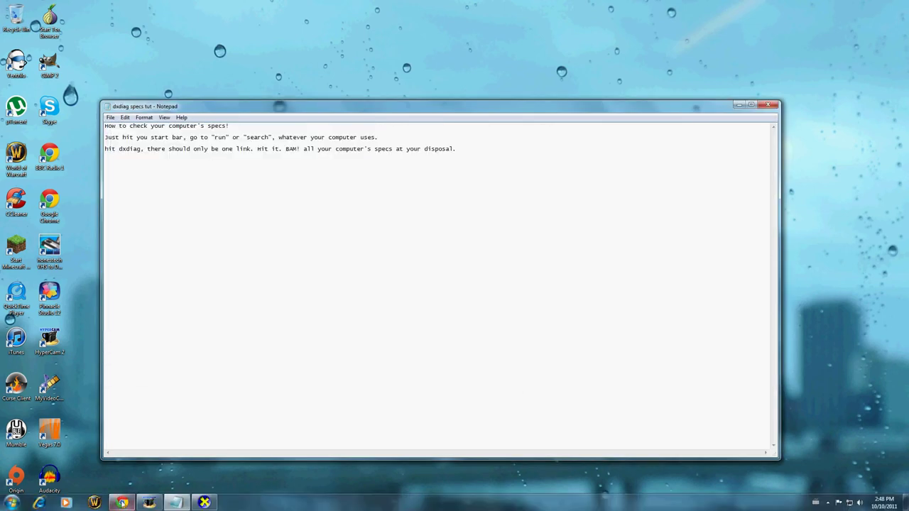
Step: Bring up the HyperCam recording window in front of the note
click(148, 504)
click(148, 504)
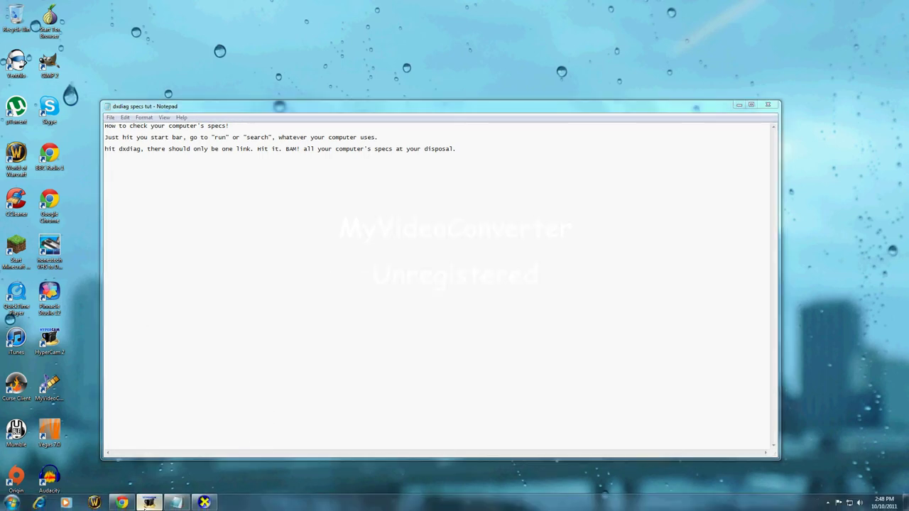
click(148, 504)
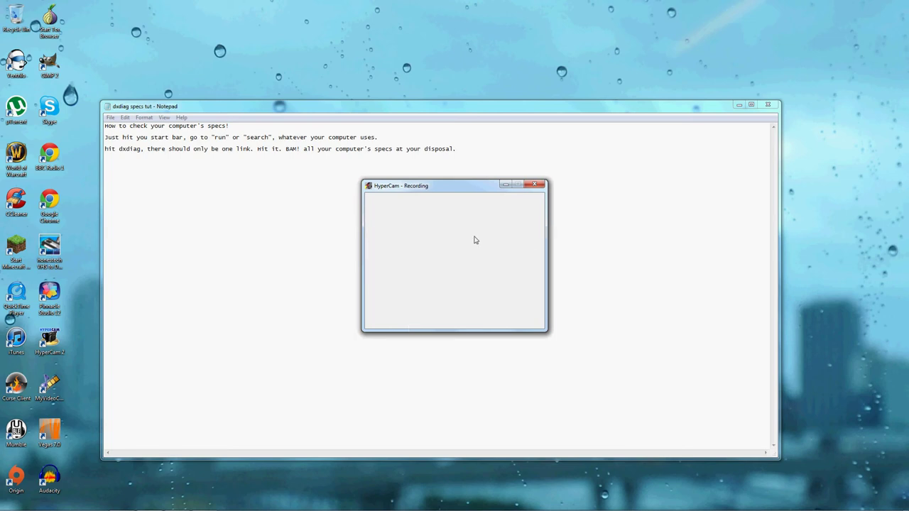
Step: Minimize the note window and close the DirectX Diagnostic Tool
click(738, 105)
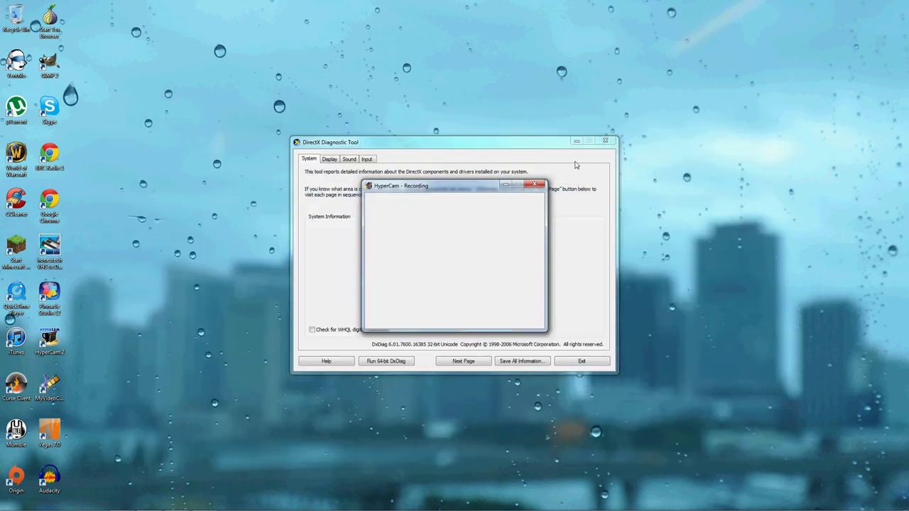
click(611, 144)
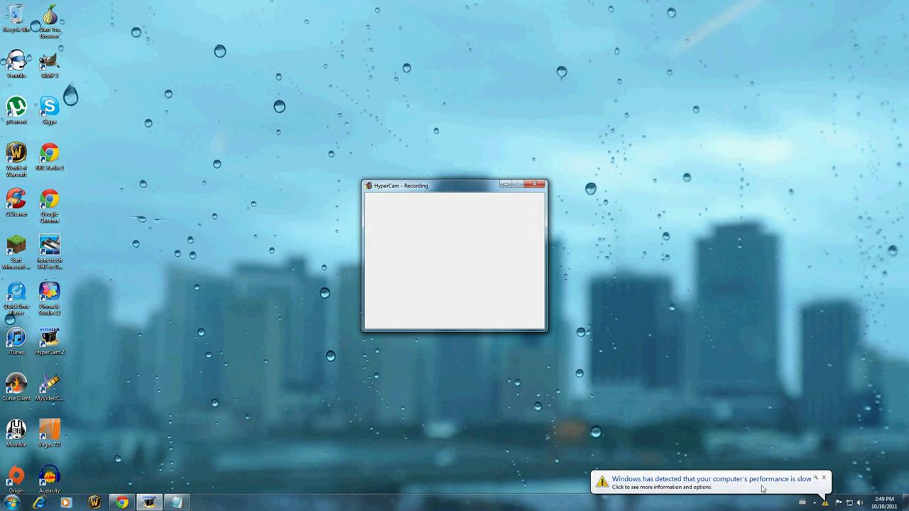
Step: Open the slow-performance notification and dismiss the color scheme prompt without choosing an option
click(786, 485)
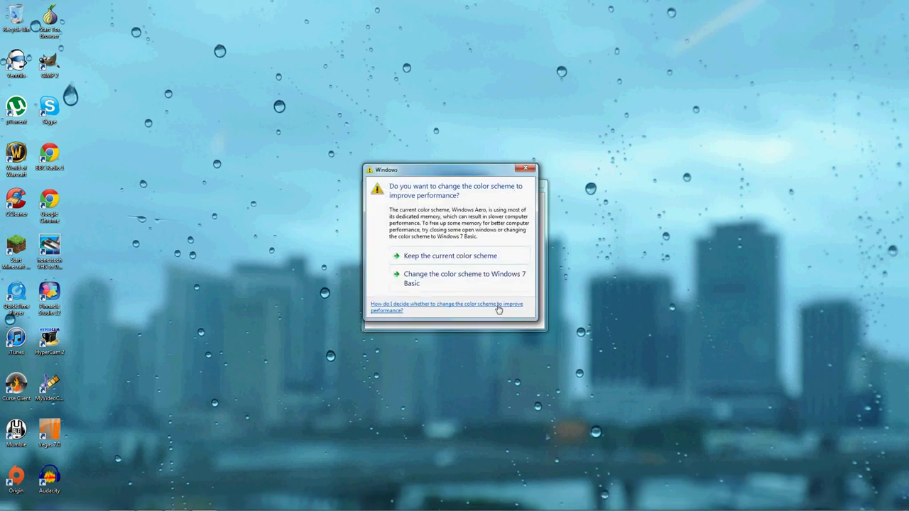
click(524, 167)
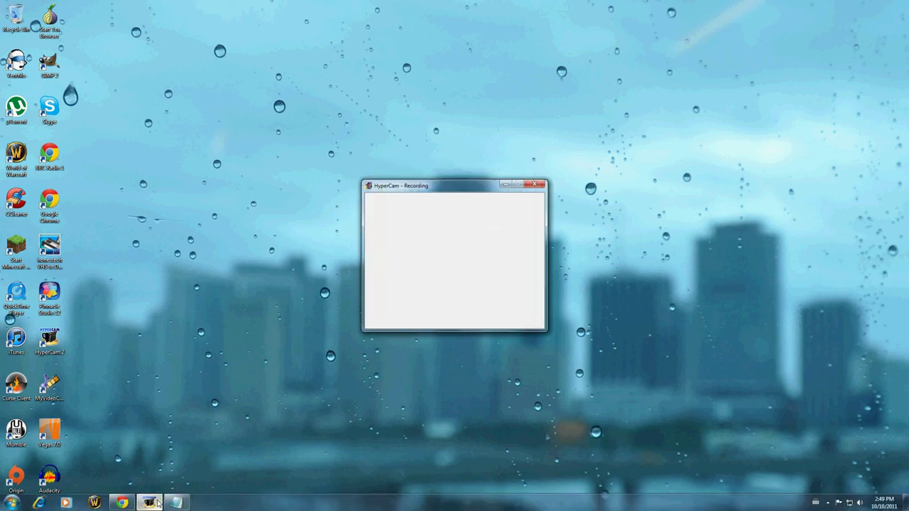
Step: Try to bring the HyperCam 2 recording window back up, and open its options for closing the window
click(157, 503)
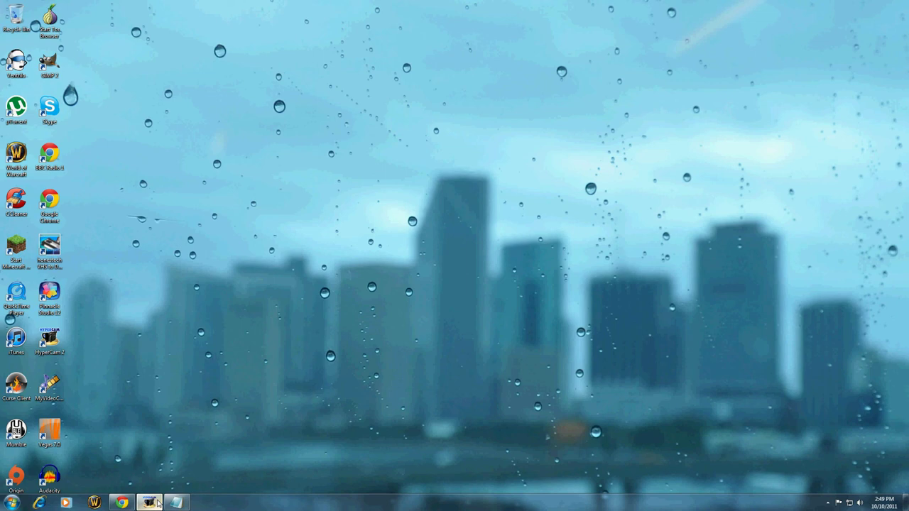
click(158, 503)
click(157, 502)
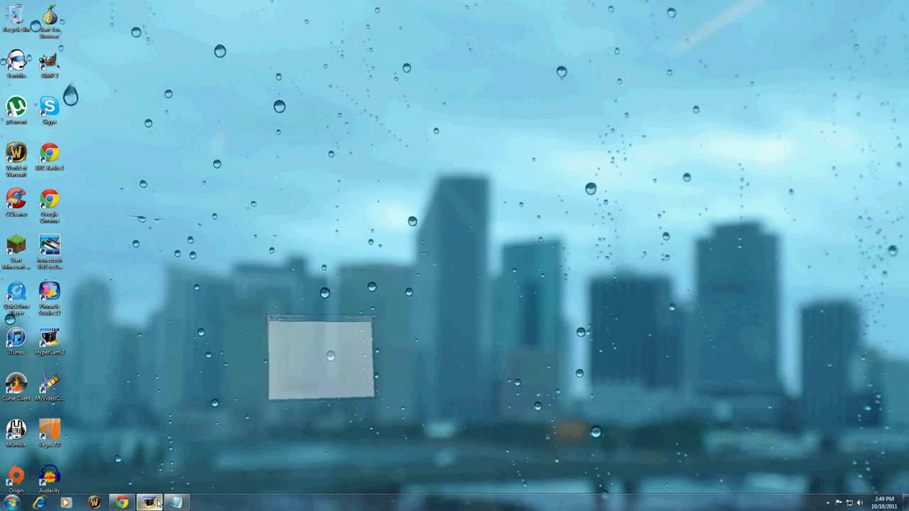
right_click(157, 503)
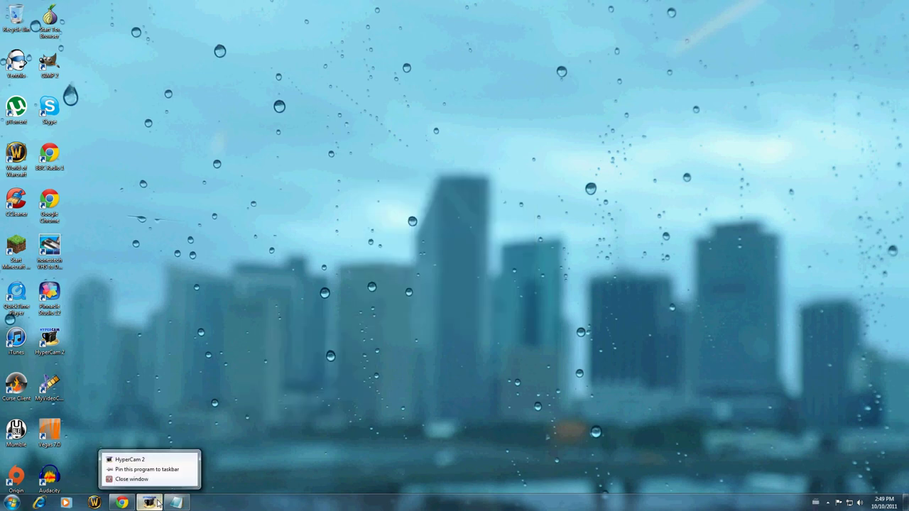
click(158, 463)
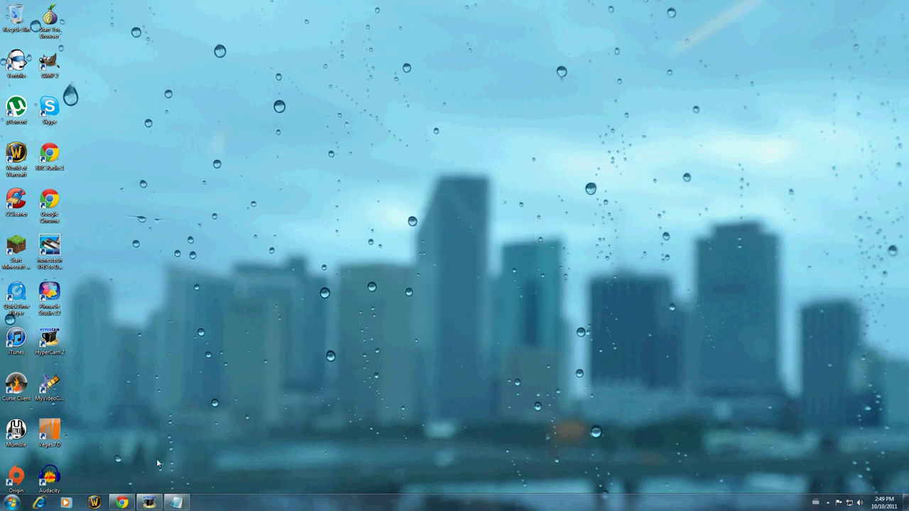
right_click(148, 503)
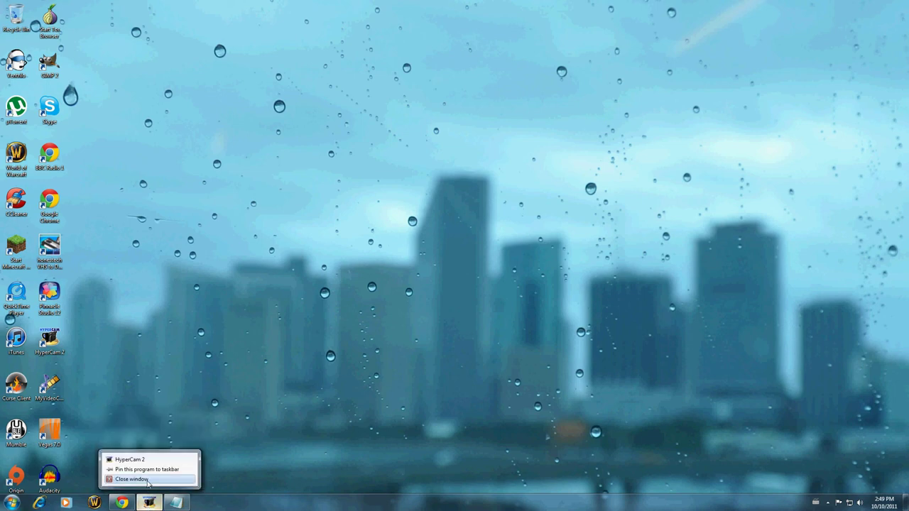